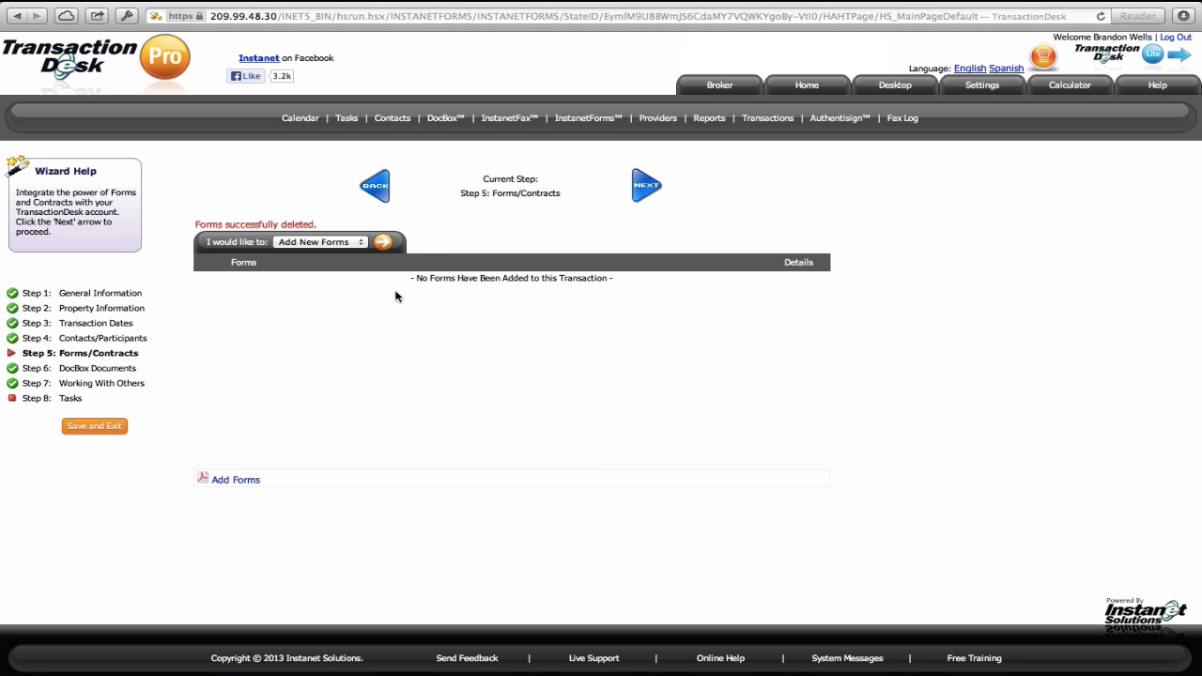
# Start adding new forms and select CBL - Home Inspections And Warranties and CBL - Transaction Cover Sheet from the individual Coldwell Banker Legacy forms
pyautogui.click(346, 242)
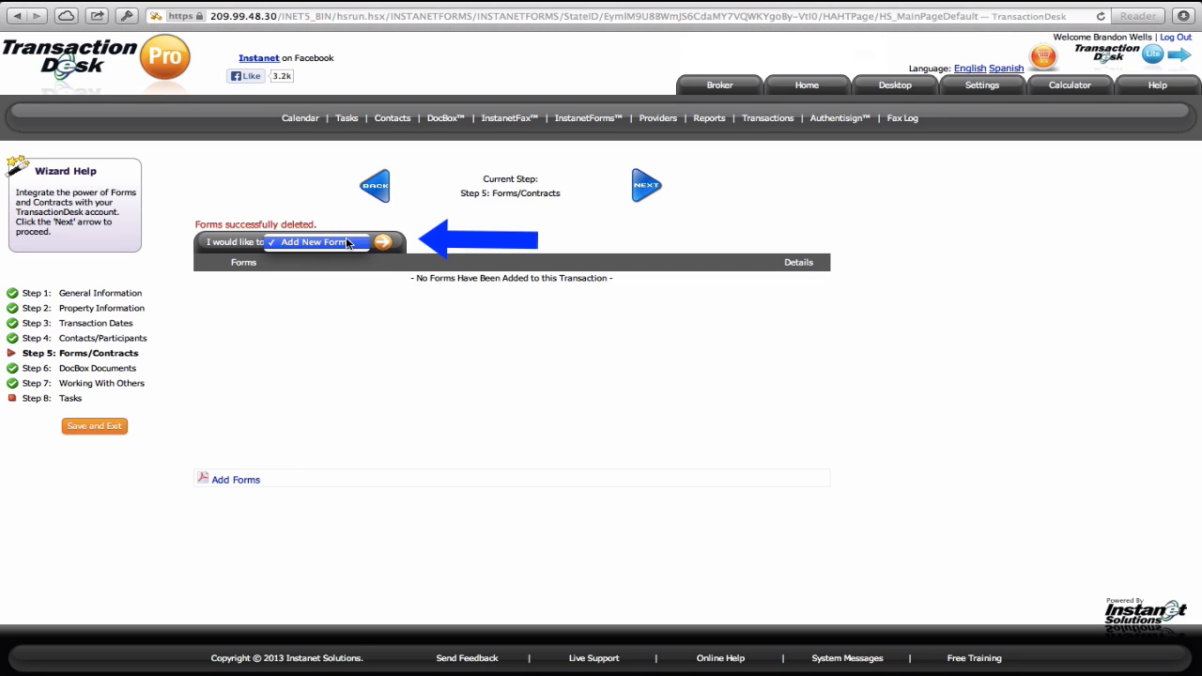
pyautogui.click(343, 249)
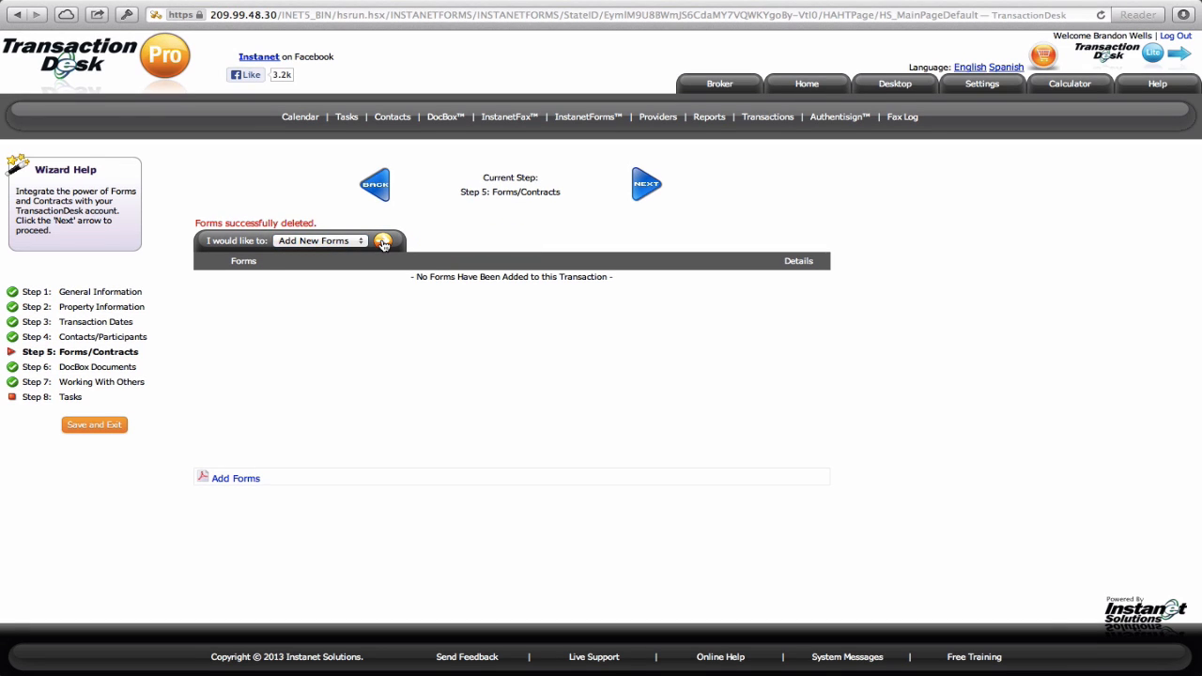
pyautogui.click(384, 242)
pyautogui.click(447, 237)
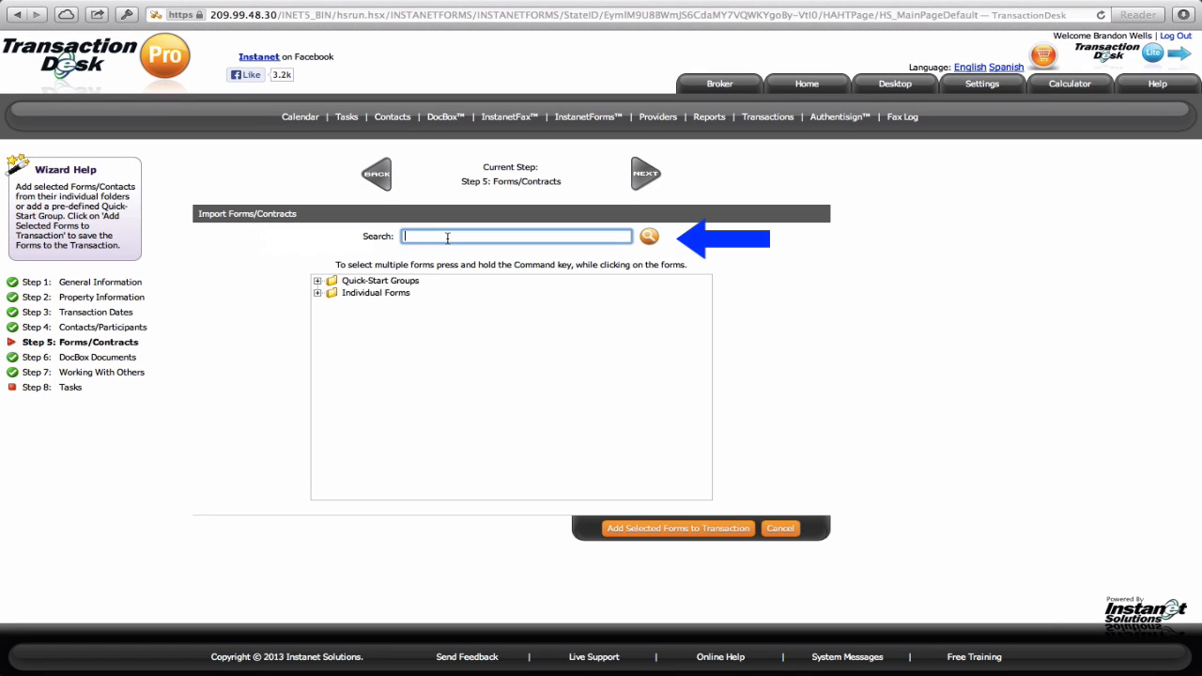
pyautogui.click(317, 293)
pyautogui.click(331, 305)
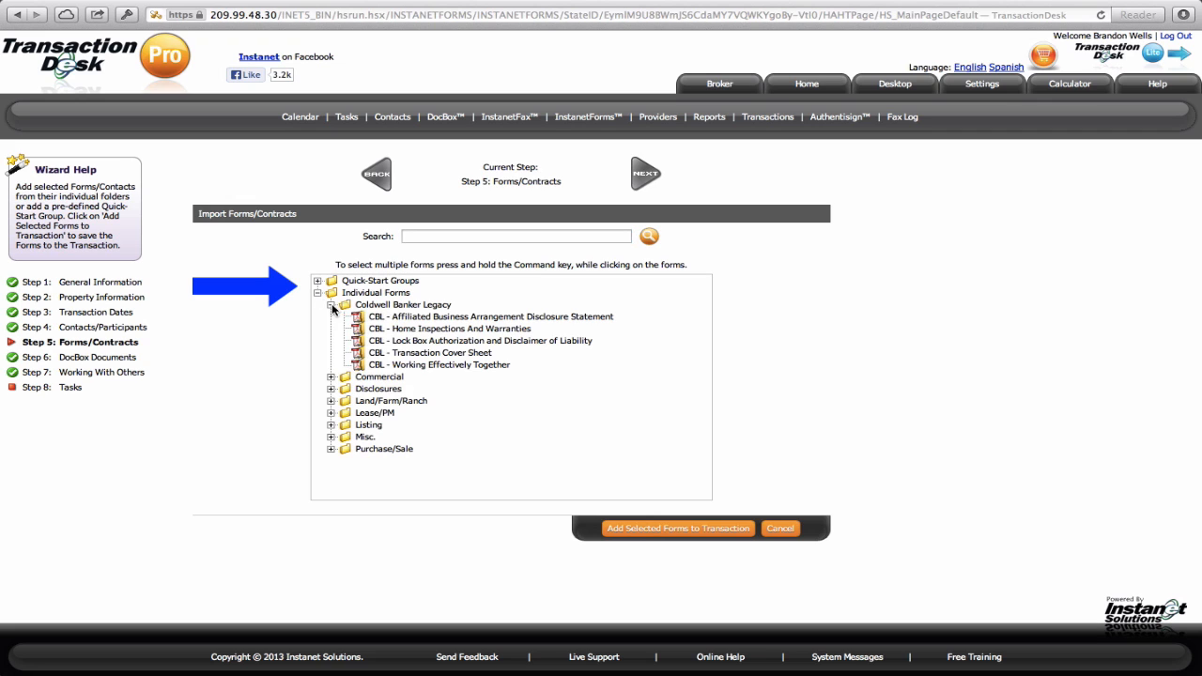
pyautogui.click(423, 333)
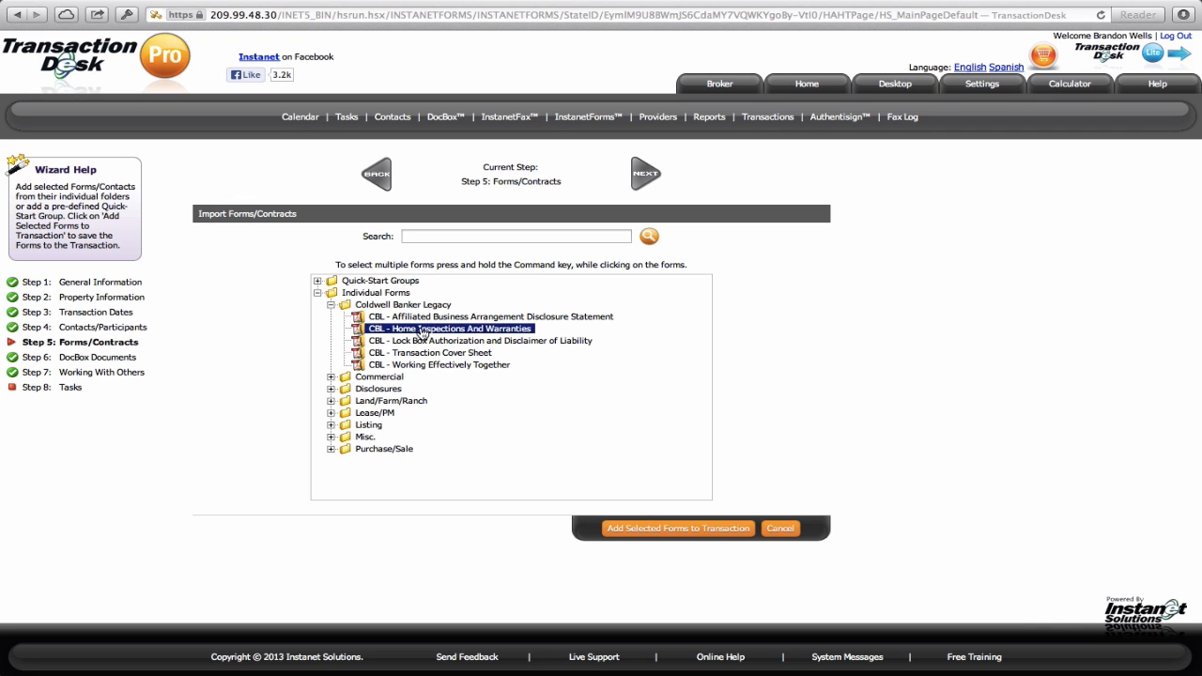
pyautogui.keyDown('super'); pyautogui.click(428, 353); pyautogui.keyUp('super')
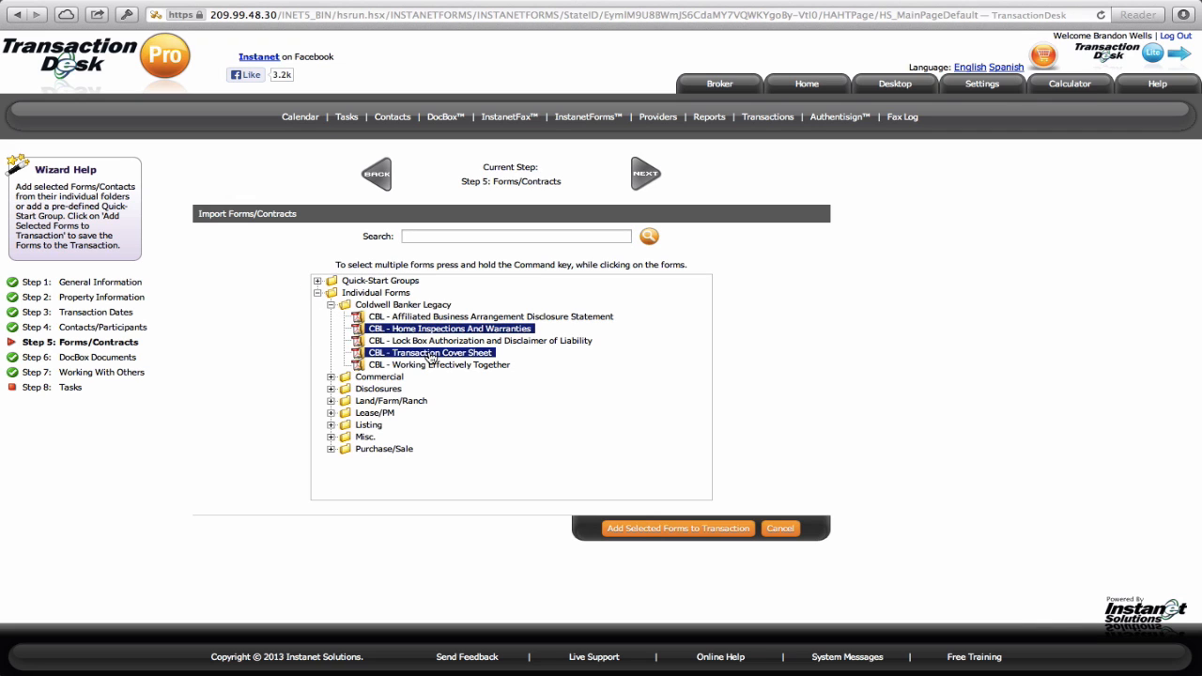
# Add commercial forms 3106 - Financing Addendum and 3108 - Agency Addendum to the selection and import all selected forms into the transaction
pyautogui.click(331, 377)
pyautogui.keyDown('super'); pyautogui.click(457, 426); pyautogui.keyUp('super')
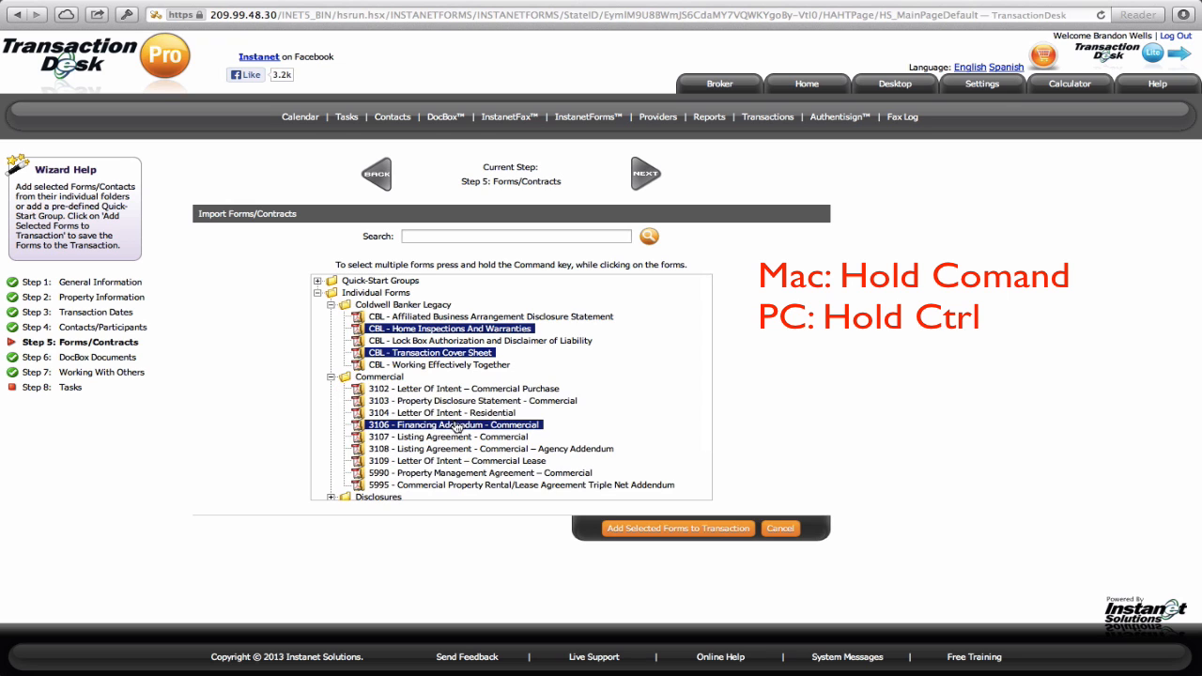
pyautogui.keyDown('super'); pyautogui.click(458, 450); pyautogui.keyUp('super')
pyautogui.scroll(-3, 353, 493)
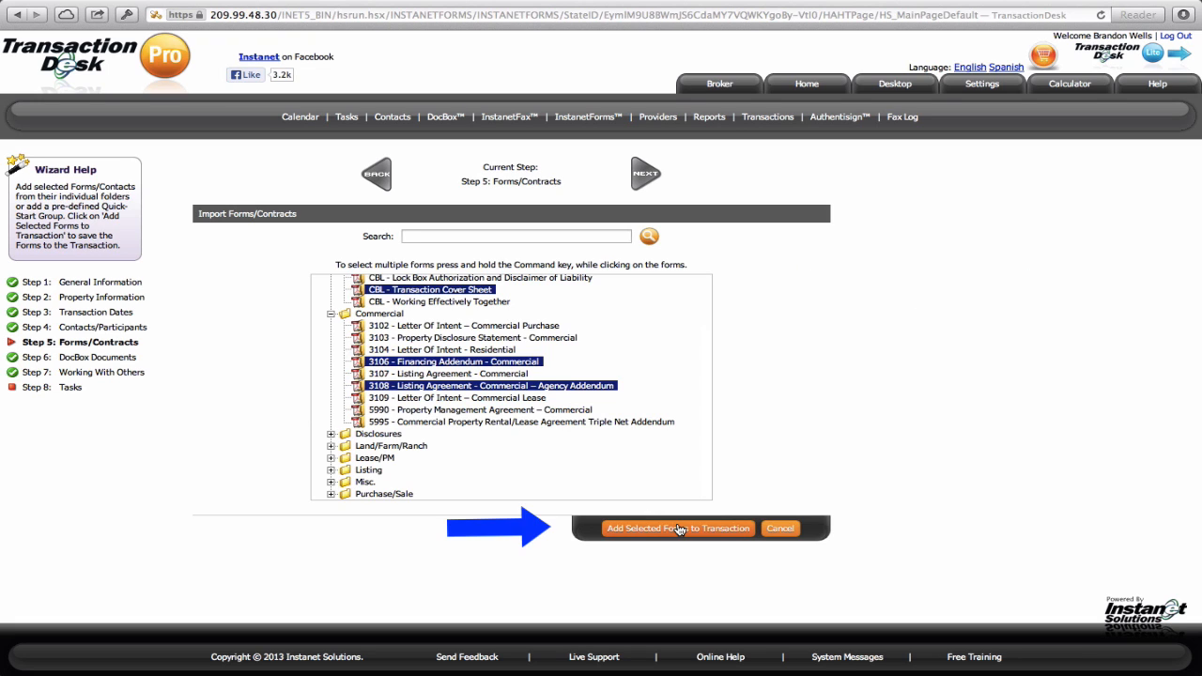
pyautogui.click(679, 528)
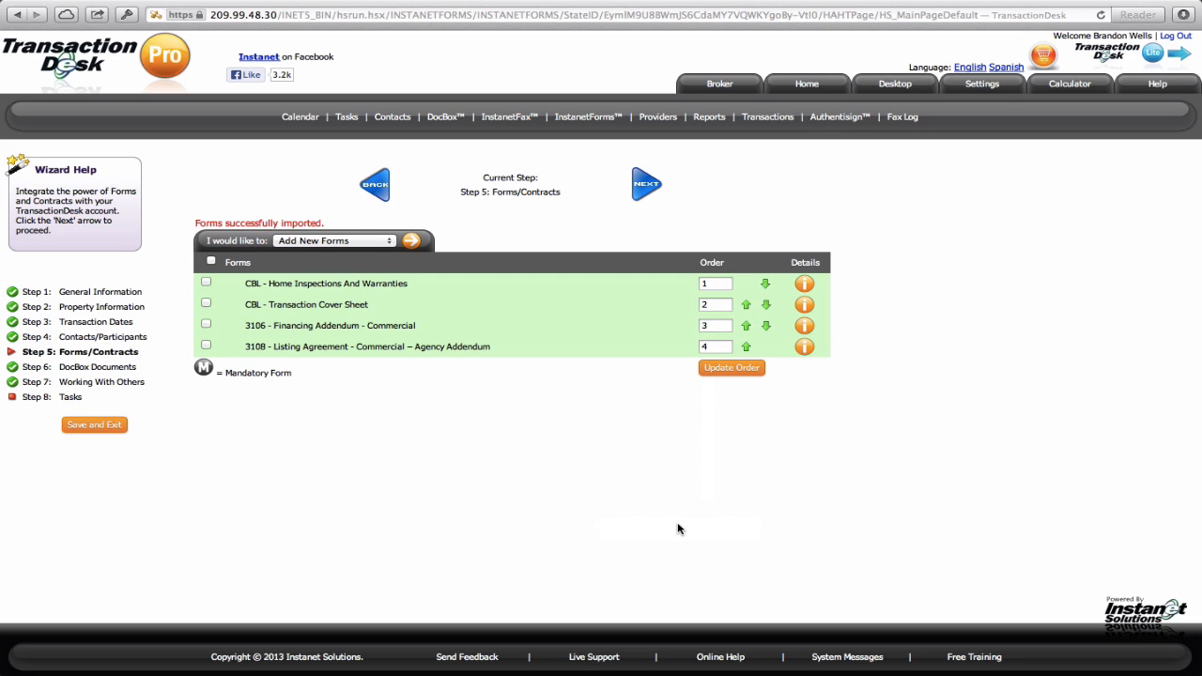
# Reorder the forms to Transaction Cover Sheet, 3106 Financing Addendum, 3108 Listing Agreement, Home Inspections And Warranties, and update the order
pyautogui.click(334, 241)
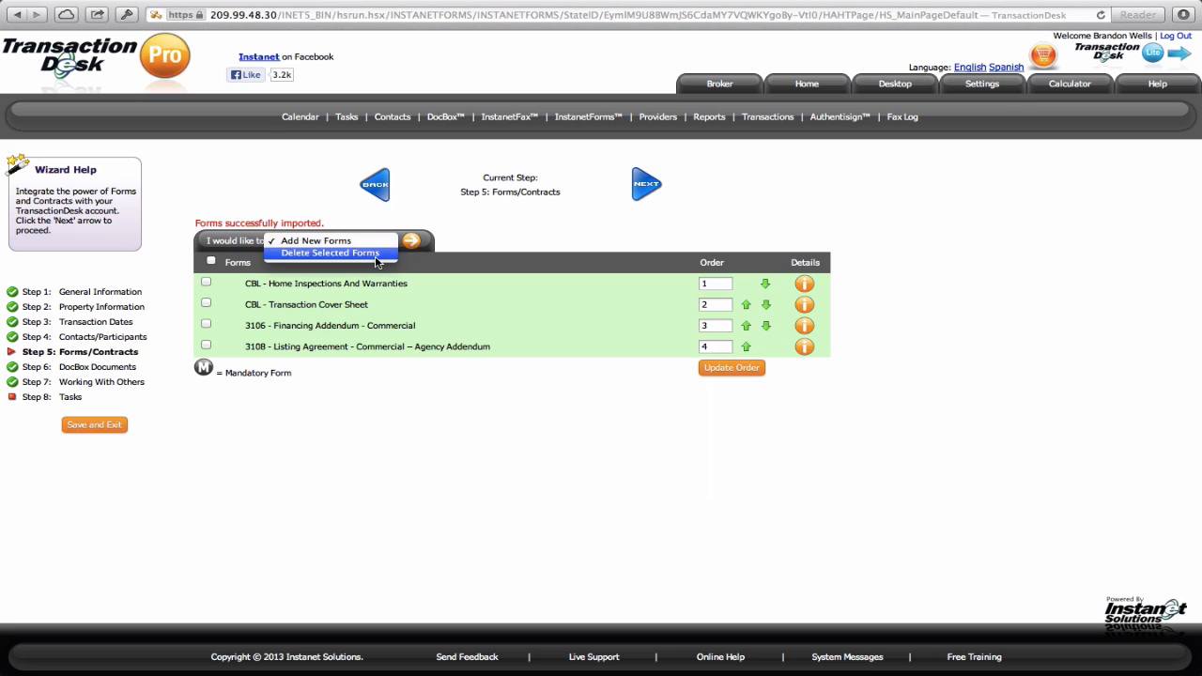
pyautogui.click(660, 441)
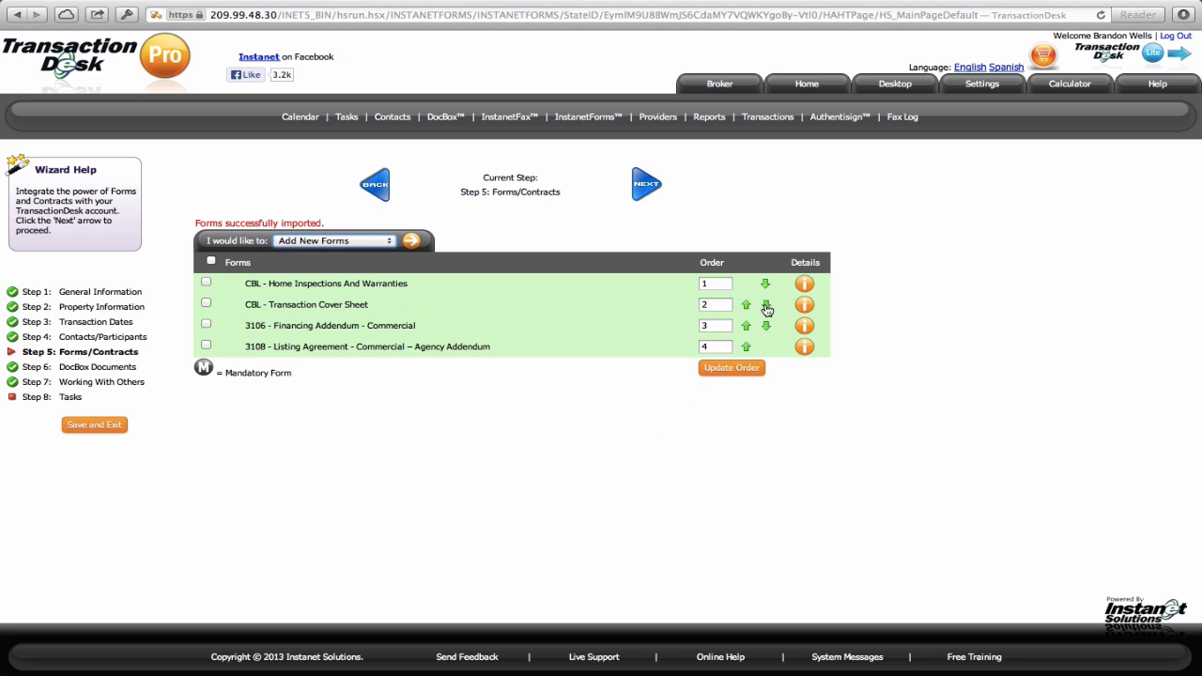
pyautogui.click(746, 305)
pyautogui.click(747, 326)
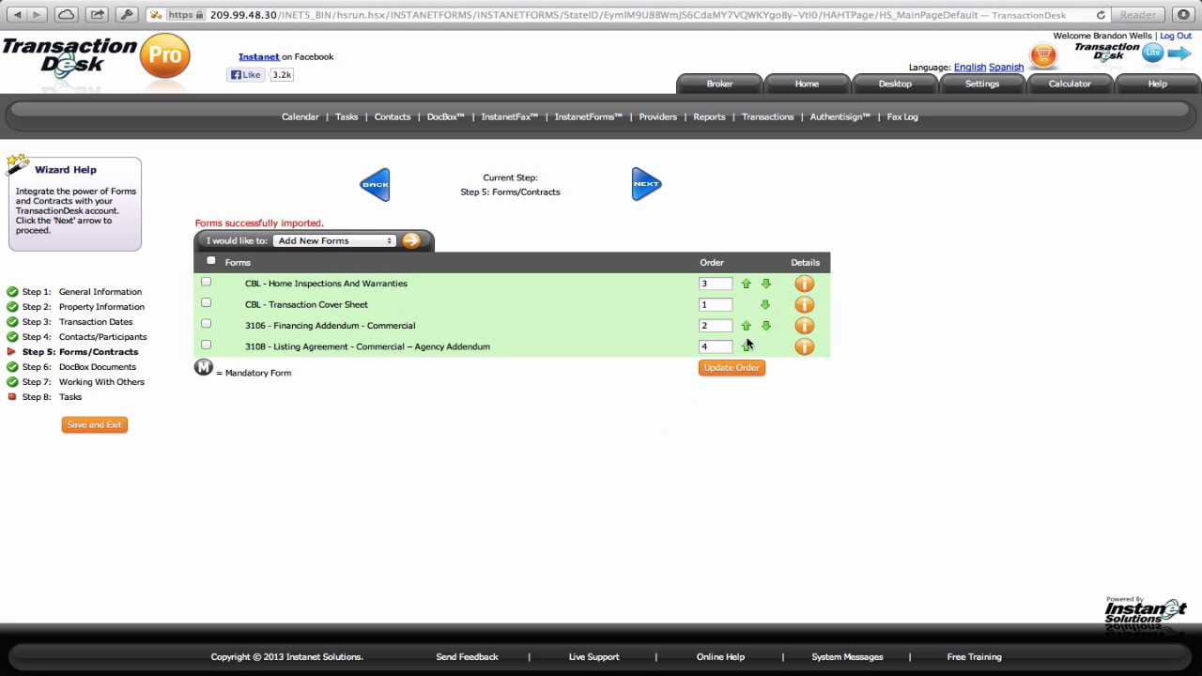
pyautogui.click(746, 348)
pyautogui.click(734, 367)
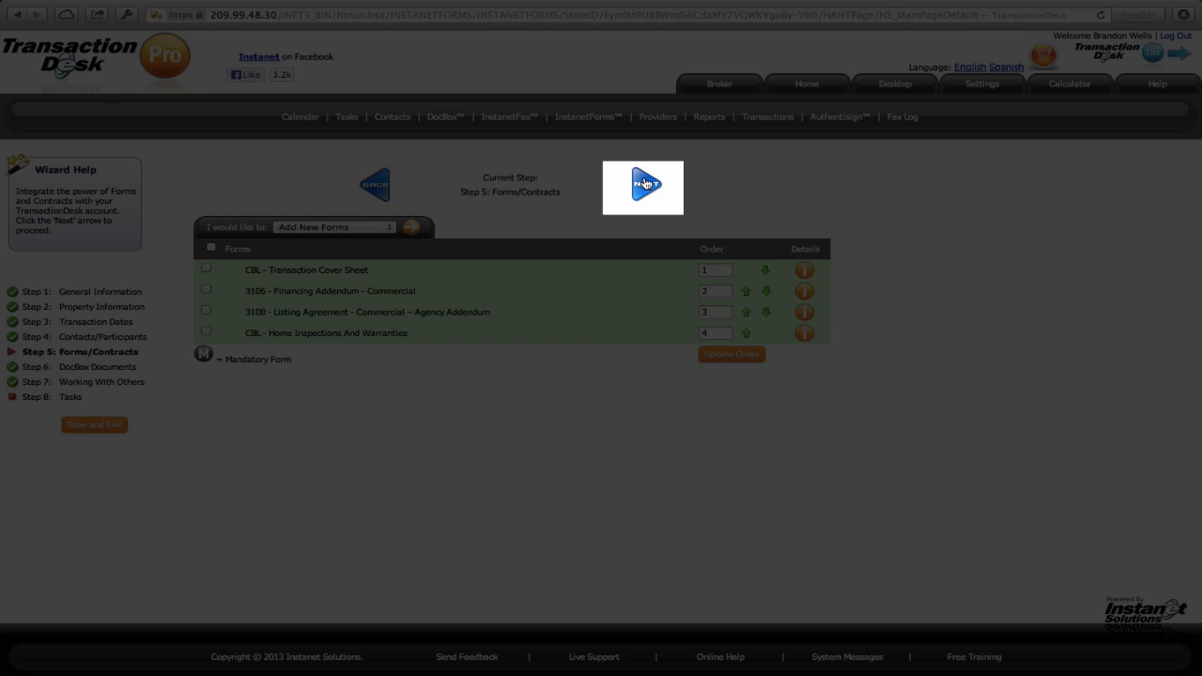
# Continue to the DocBox Documents step and open the form for uploading a document
pyautogui.click(645, 183)
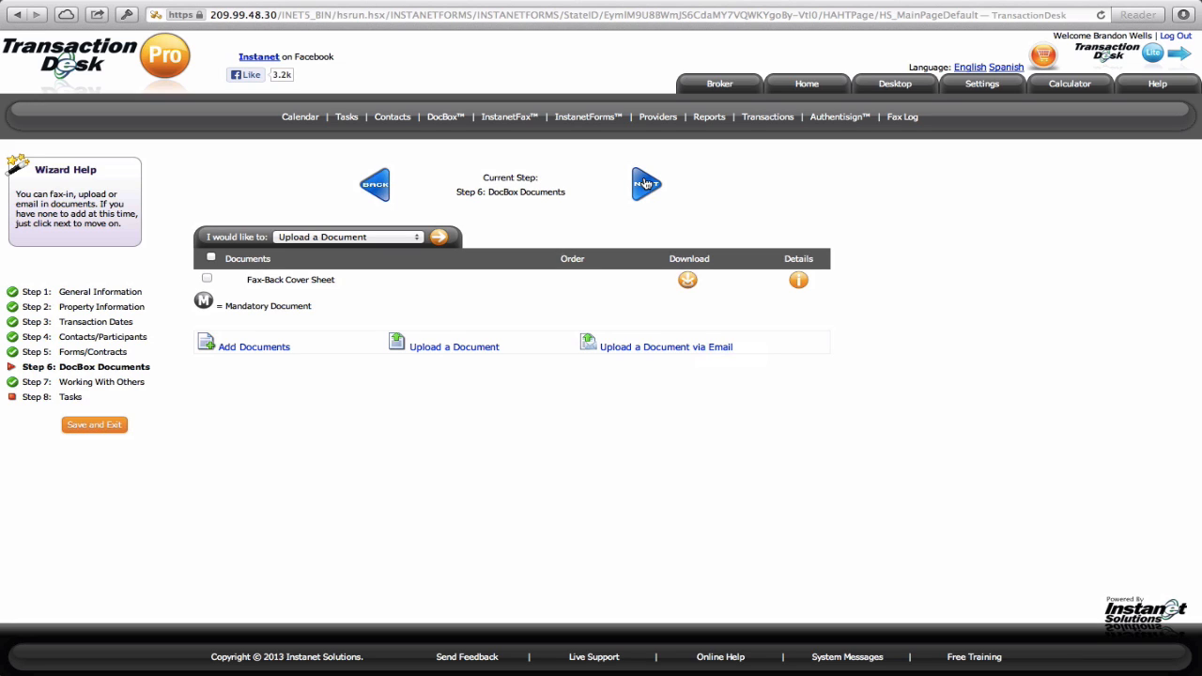
pyautogui.click(409, 239)
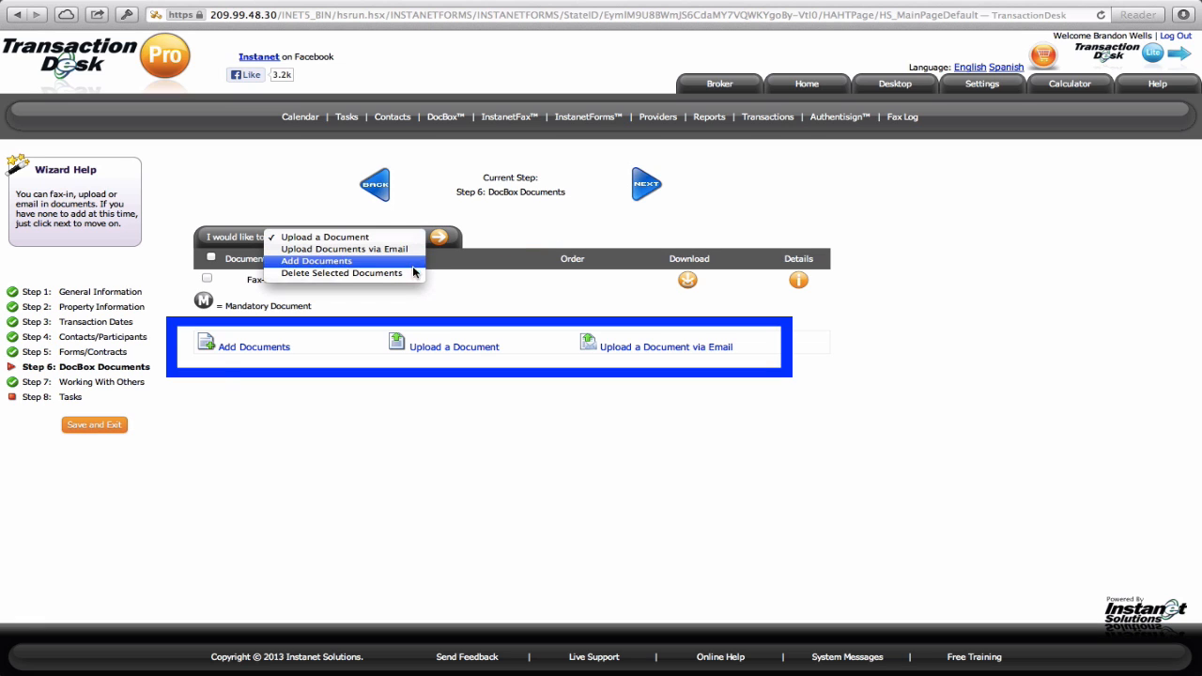
pyautogui.click(459, 291)
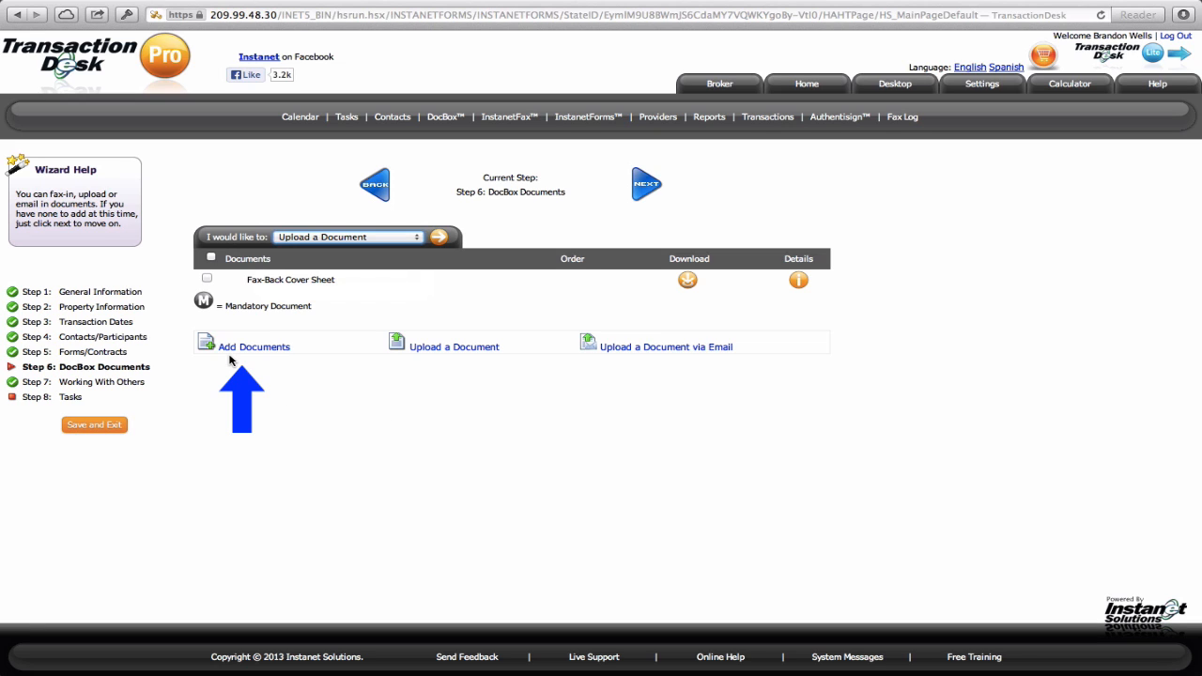
pyautogui.click(449, 347)
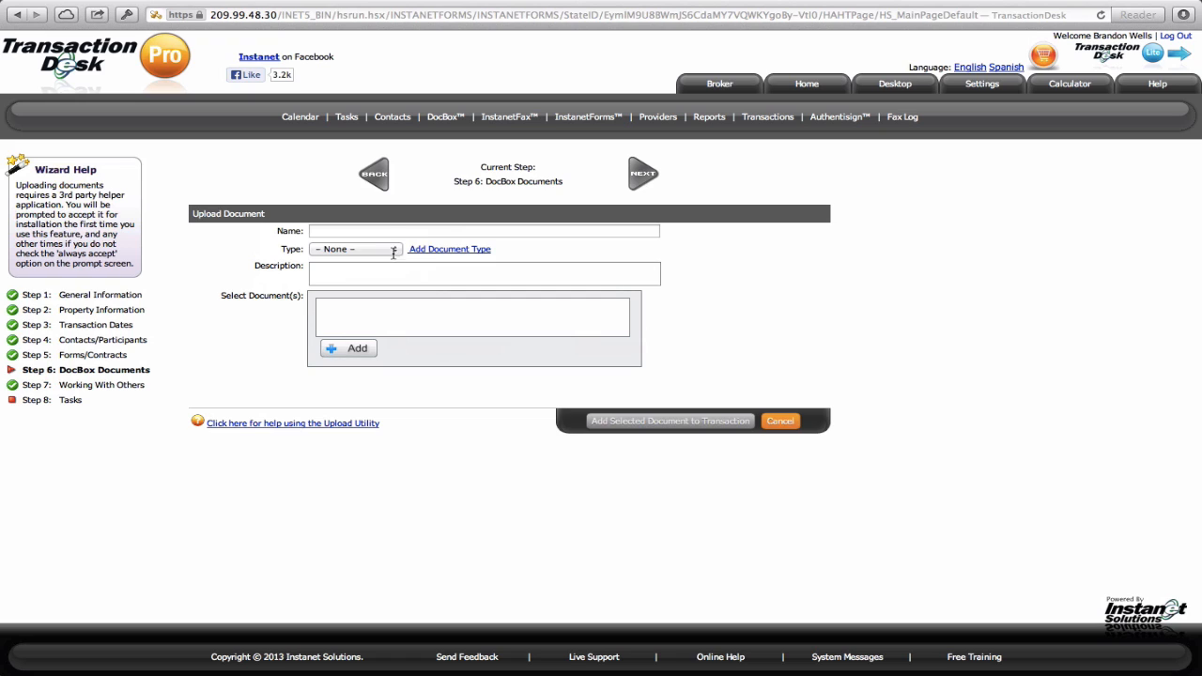
# Name the upload "Document" and set its type to Letter, leaving the description empty
pyautogui.click(356, 228)
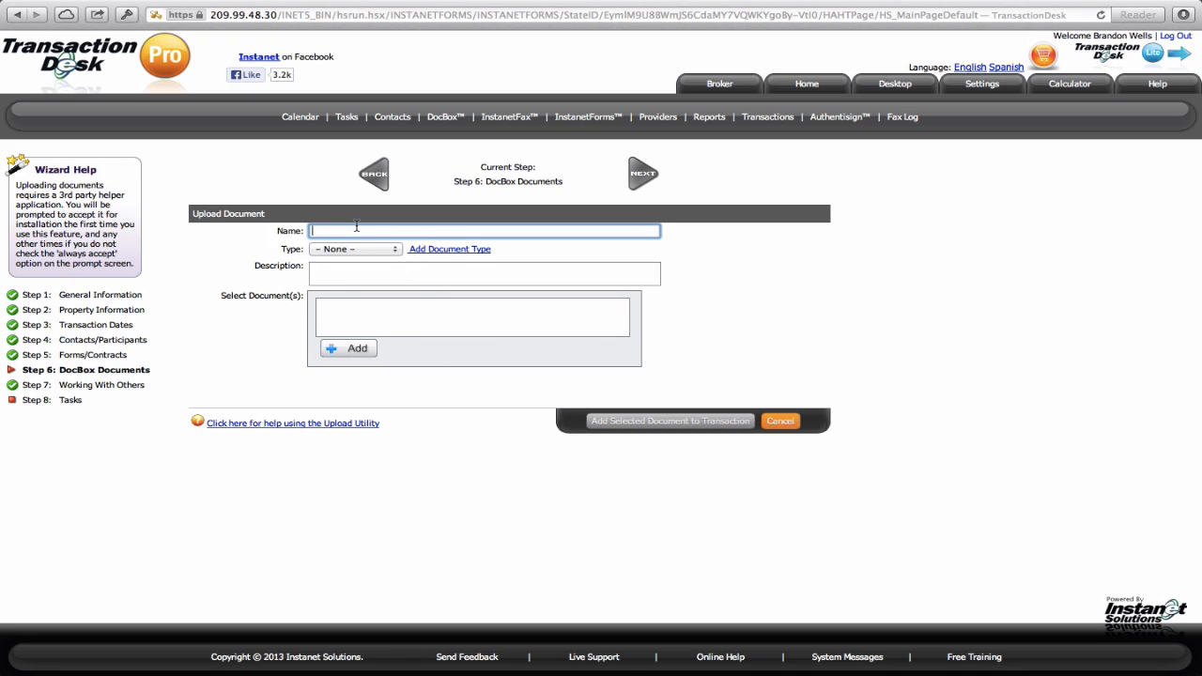
pyautogui.write('Document')
pyautogui.press('Tab')
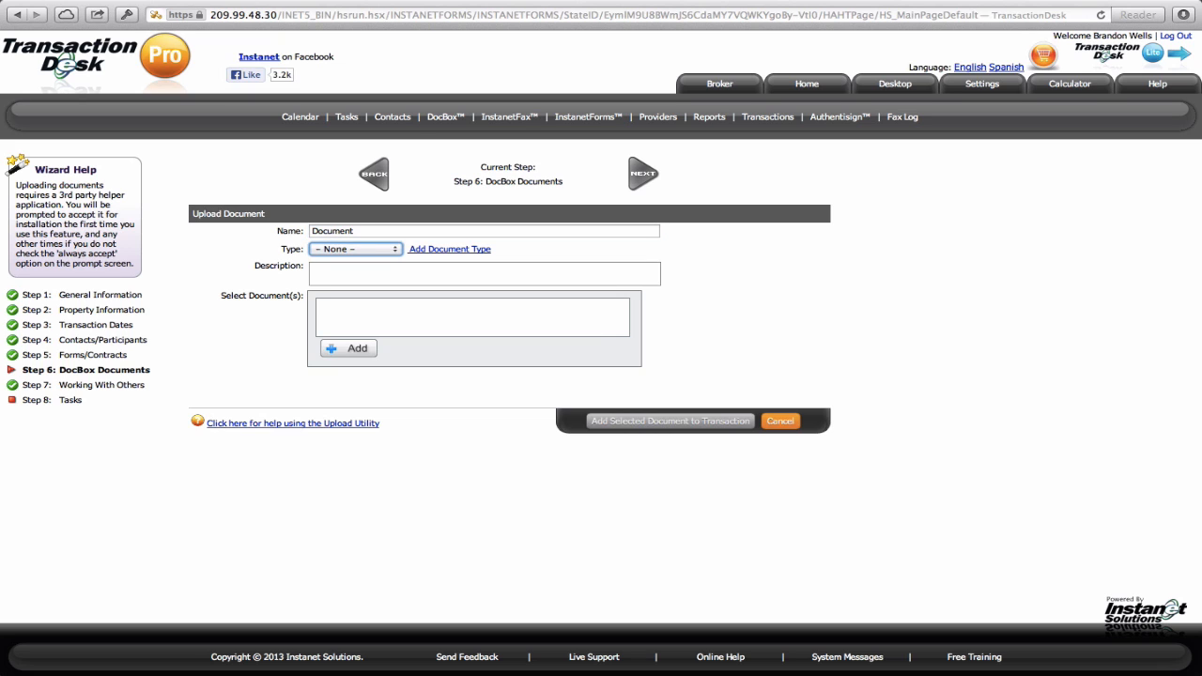
pyautogui.click(356, 250)
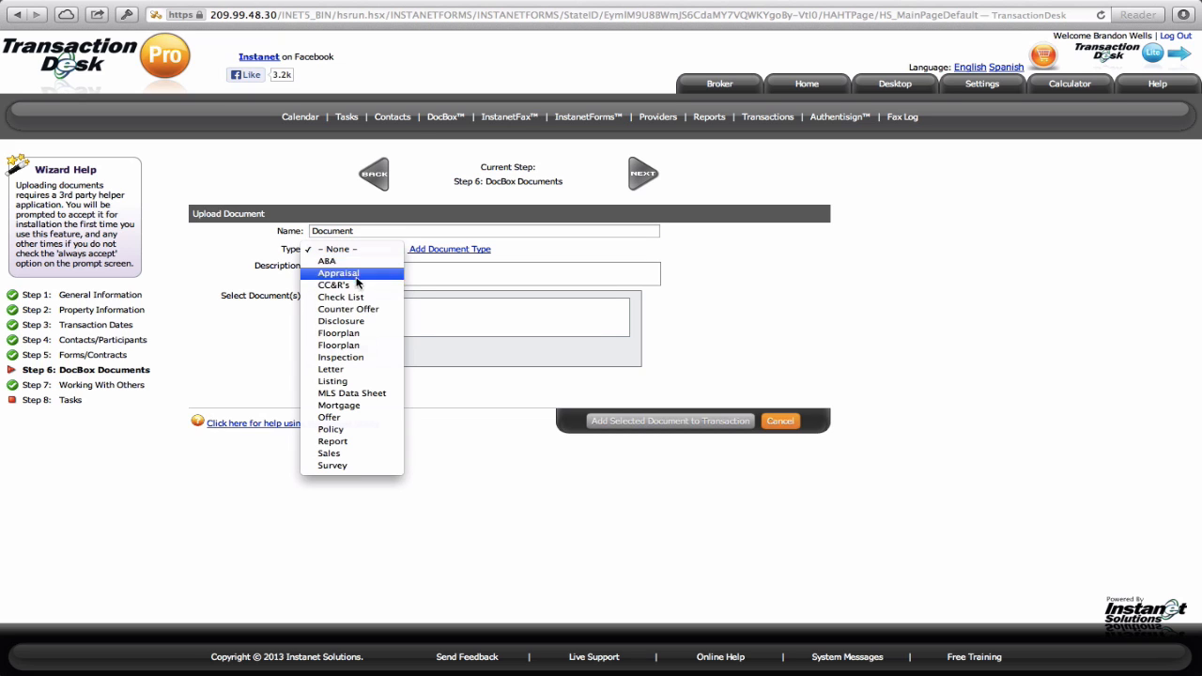
pyautogui.click(358, 373)
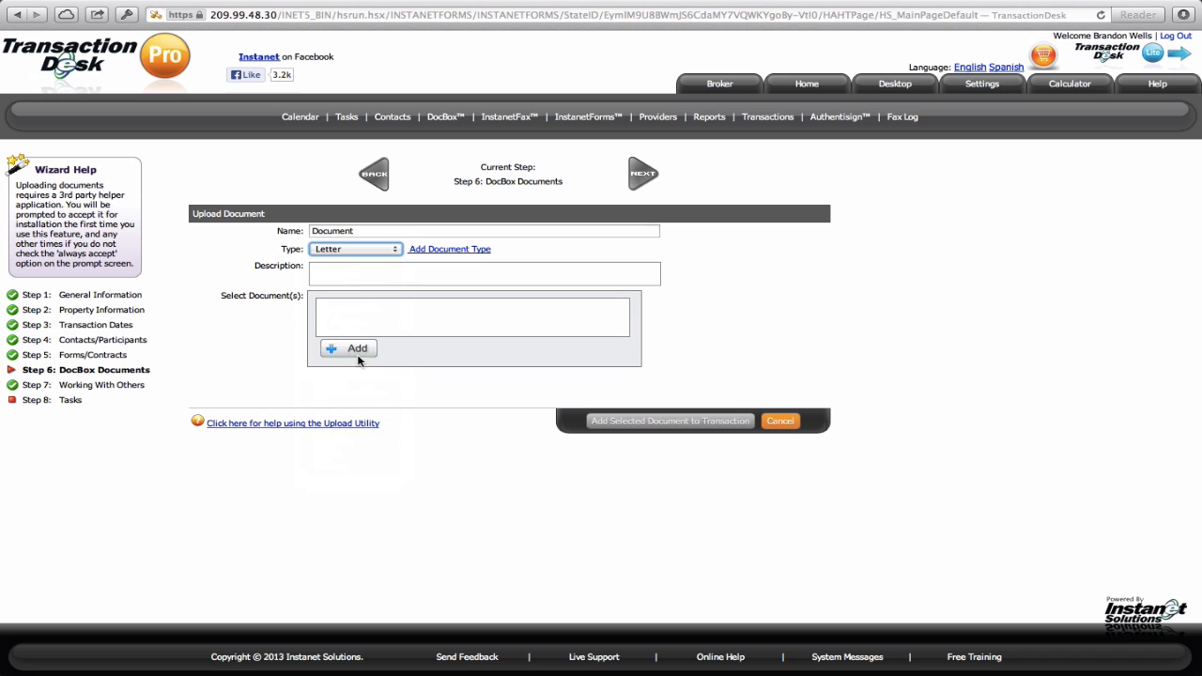
pyautogui.click(320, 271)
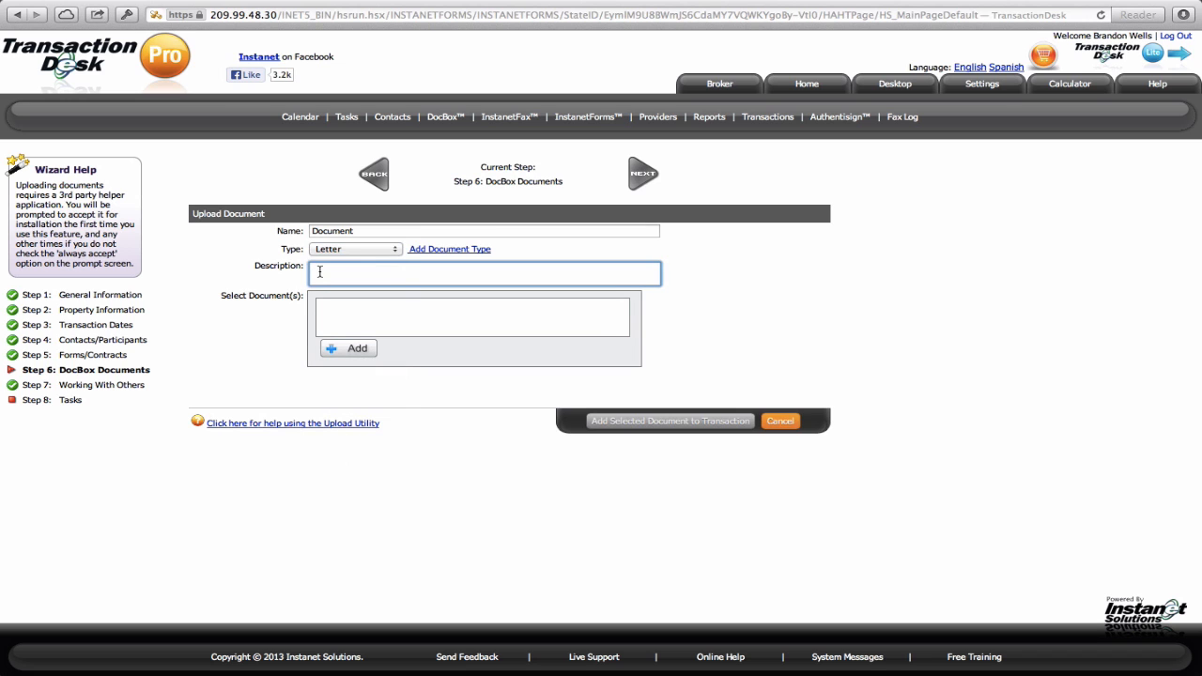
# Attach Rampage Calendar .pdf from the Desktop, add it to the transaction, and return to the document manager
pyautogui.click(357, 349)
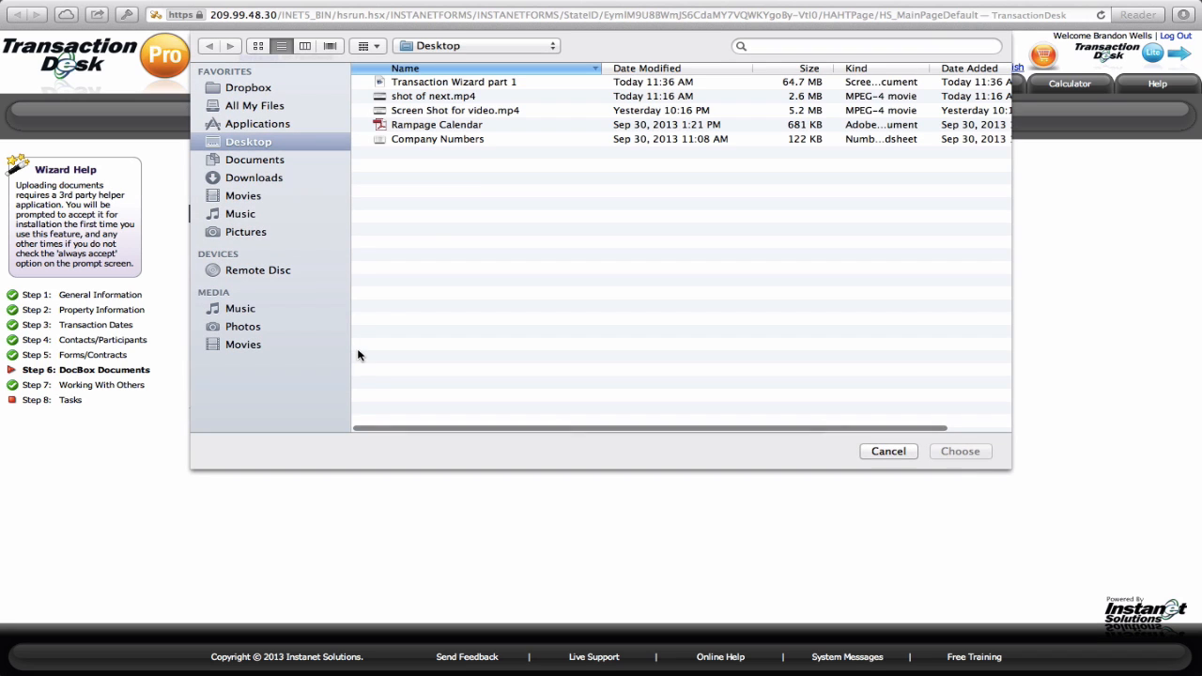
pyautogui.click(437, 125)
pyautogui.click(960, 451)
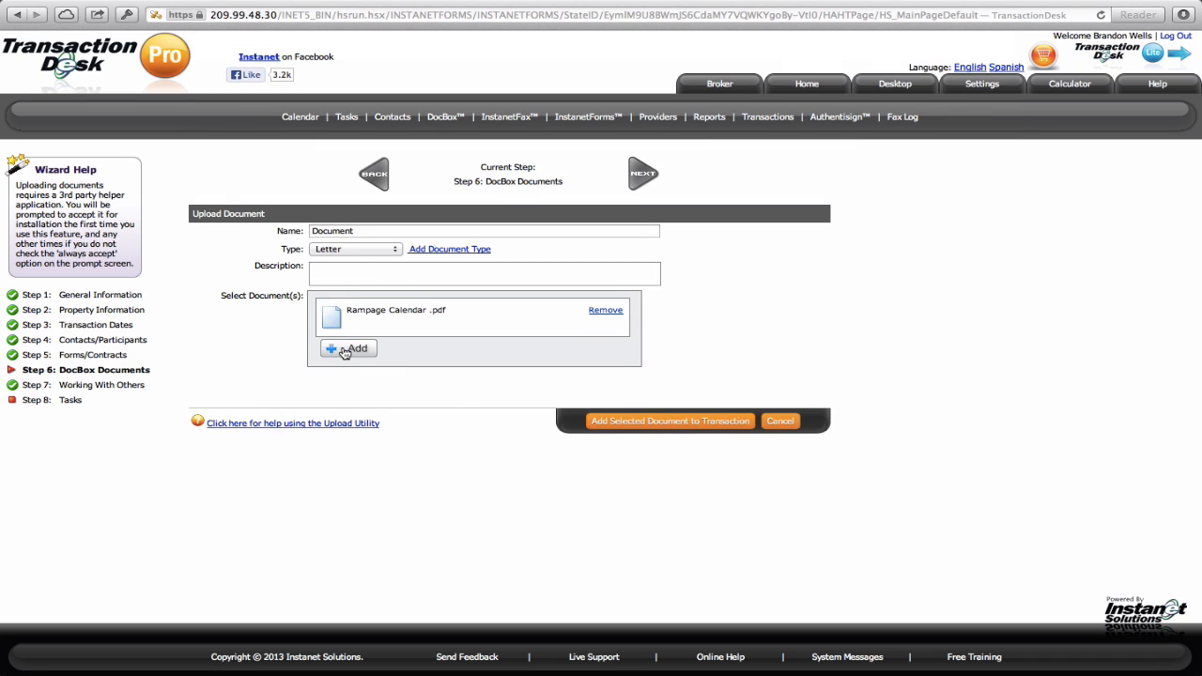
pyautogui.click(693, 423)
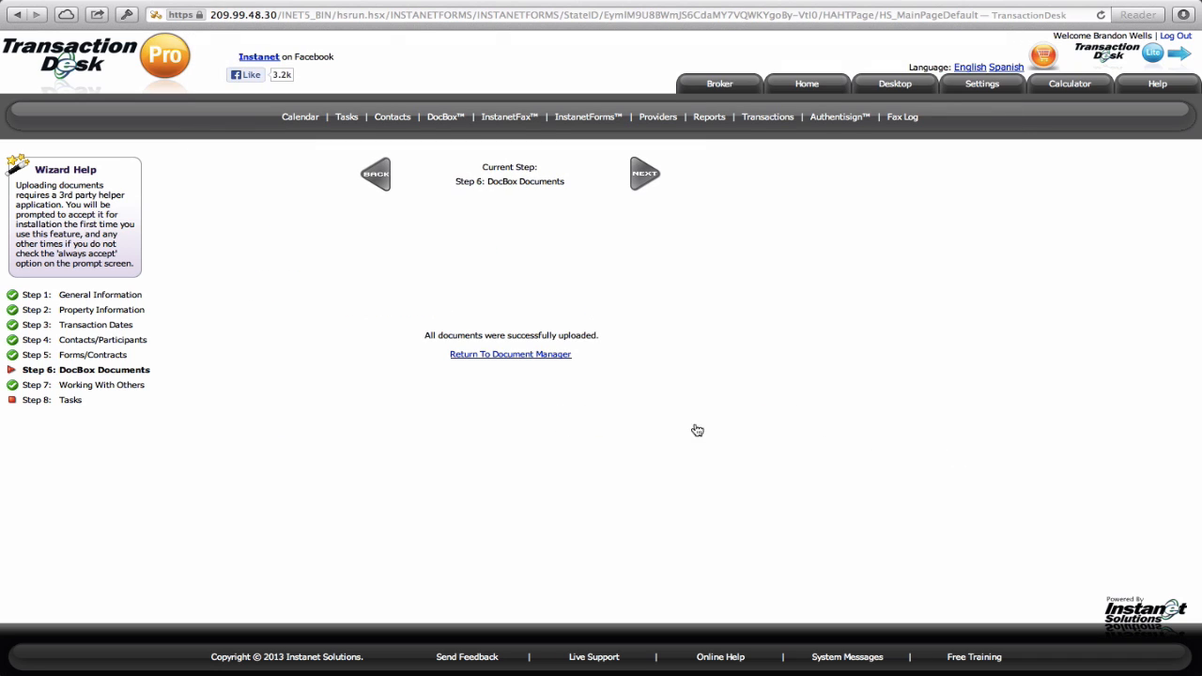
pyautogui.click(510, 355)
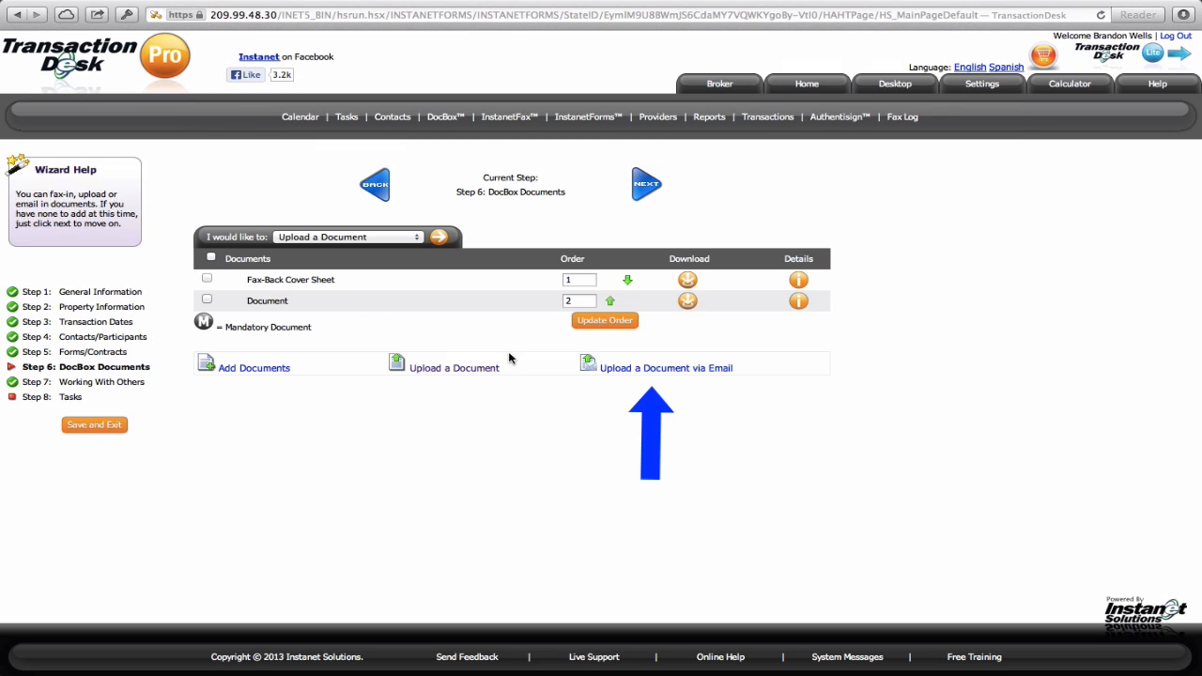
pyautogui.click(662, 369)
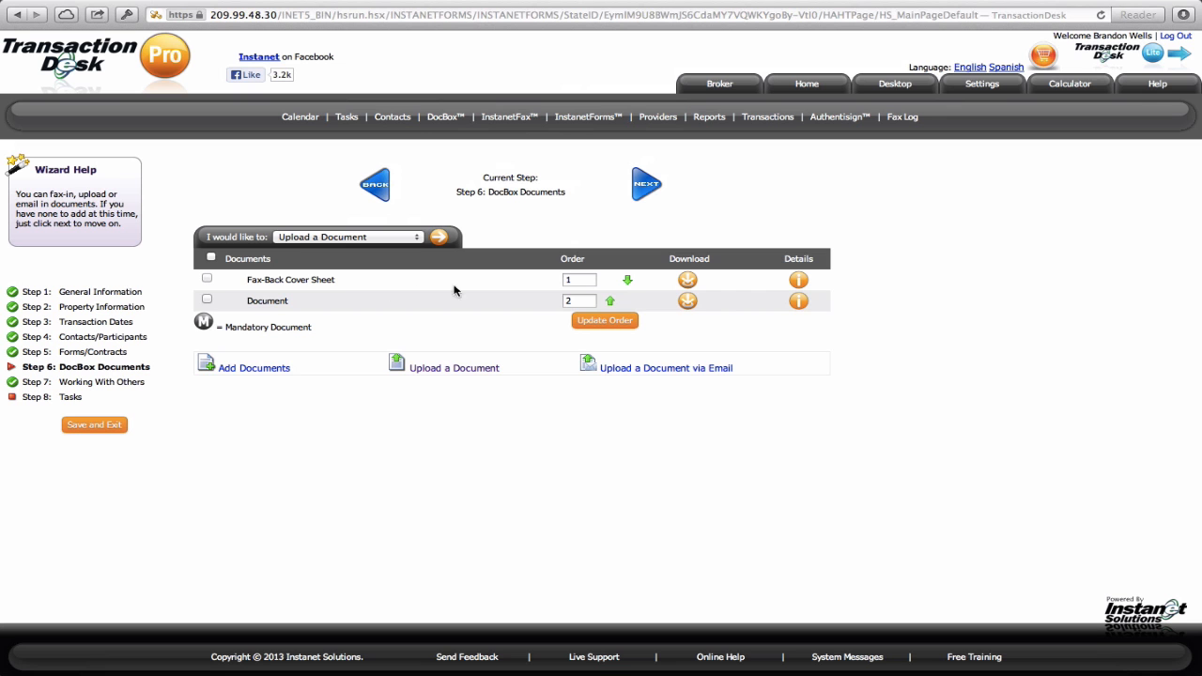
pyautogui.click(689, 281)
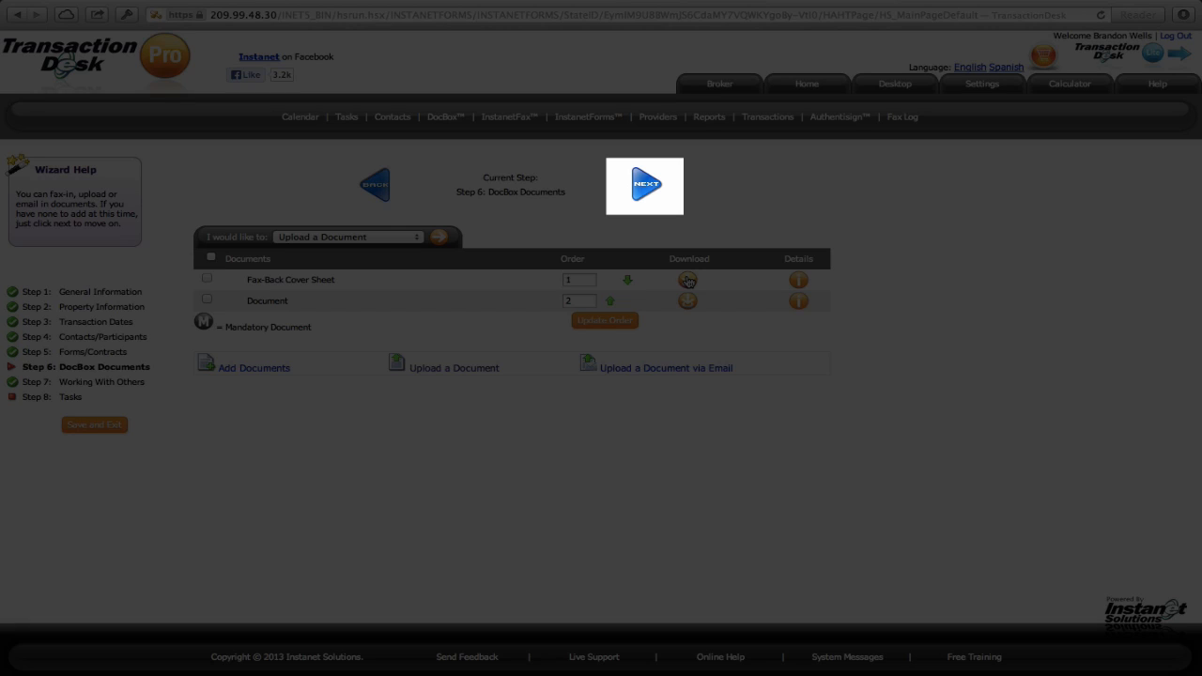
# Continue to Working With Others and share the transaction with Vacation Watch, with assignees notified upon creation
pyautogui.click(644, 193)
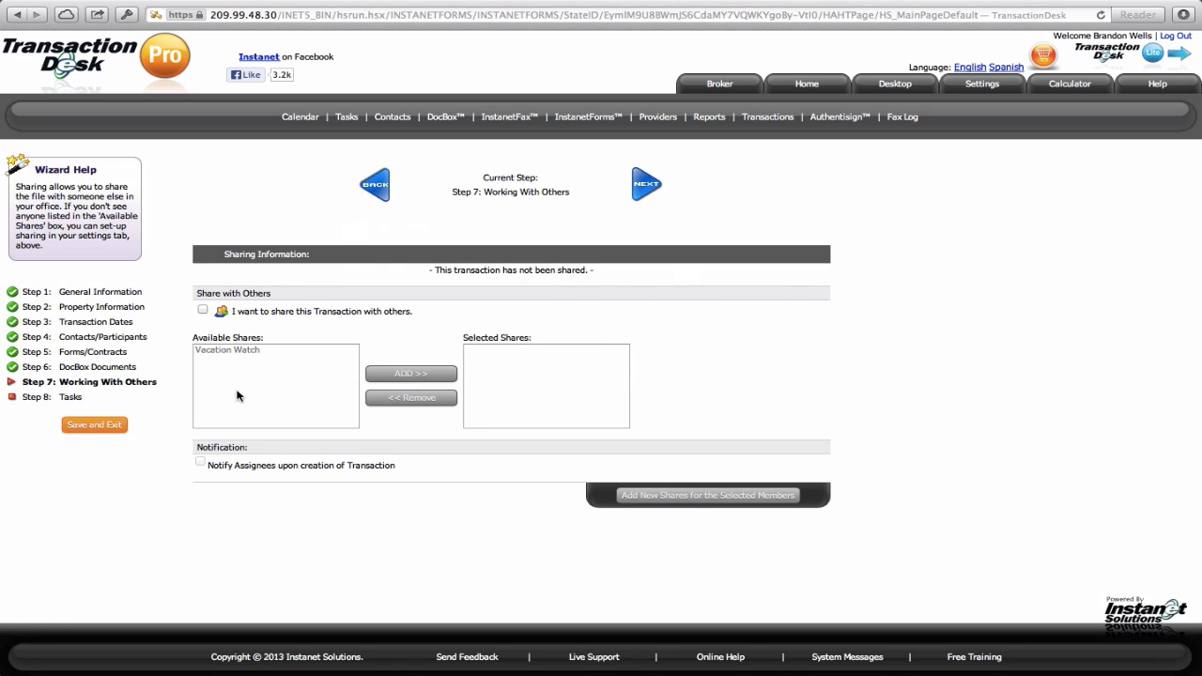
pyautogui.click(202, 310)
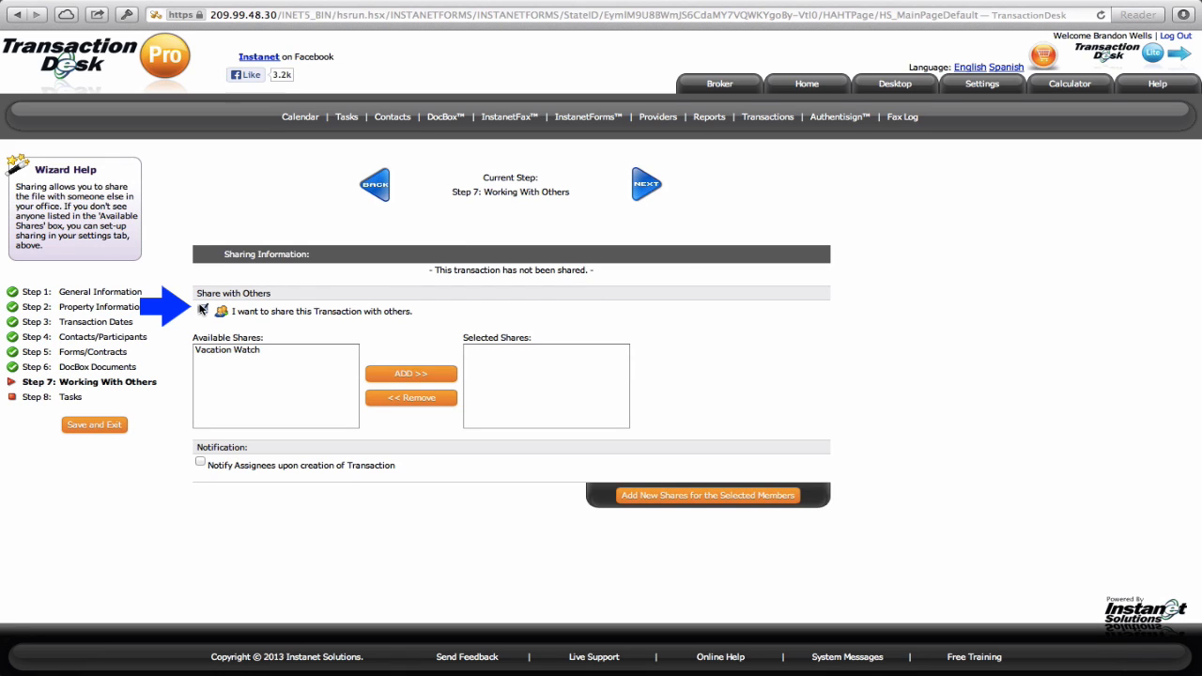
pyautogui.click(223, 351)
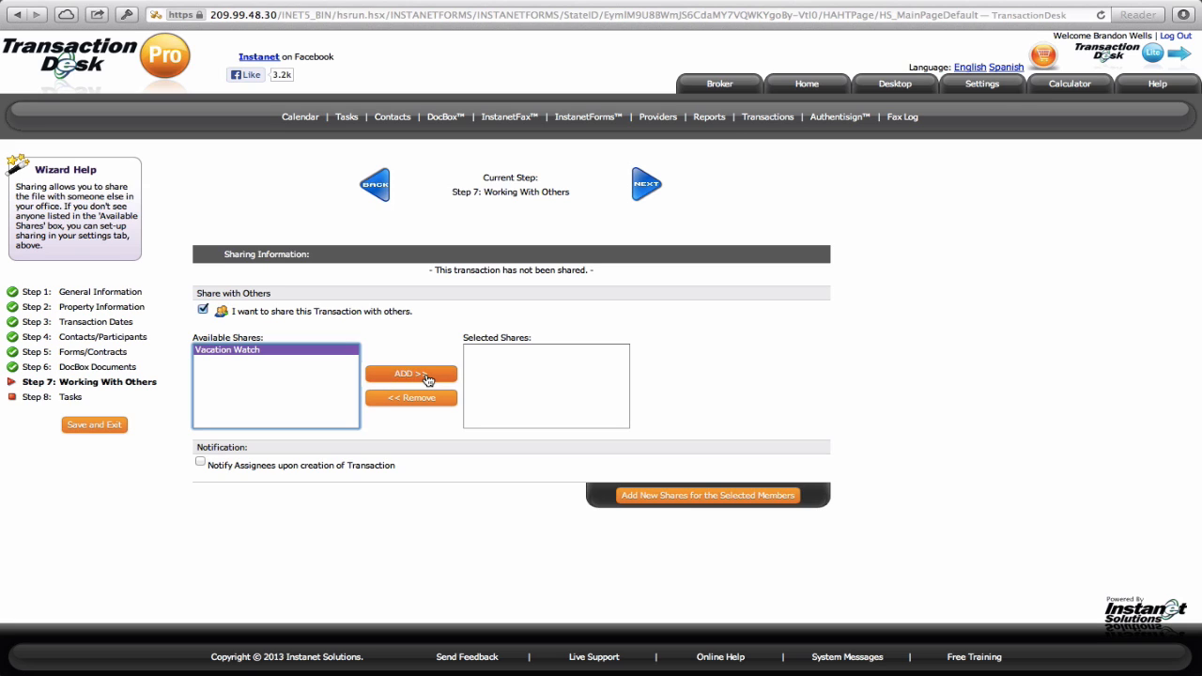
pyautogui.click(428, 379)
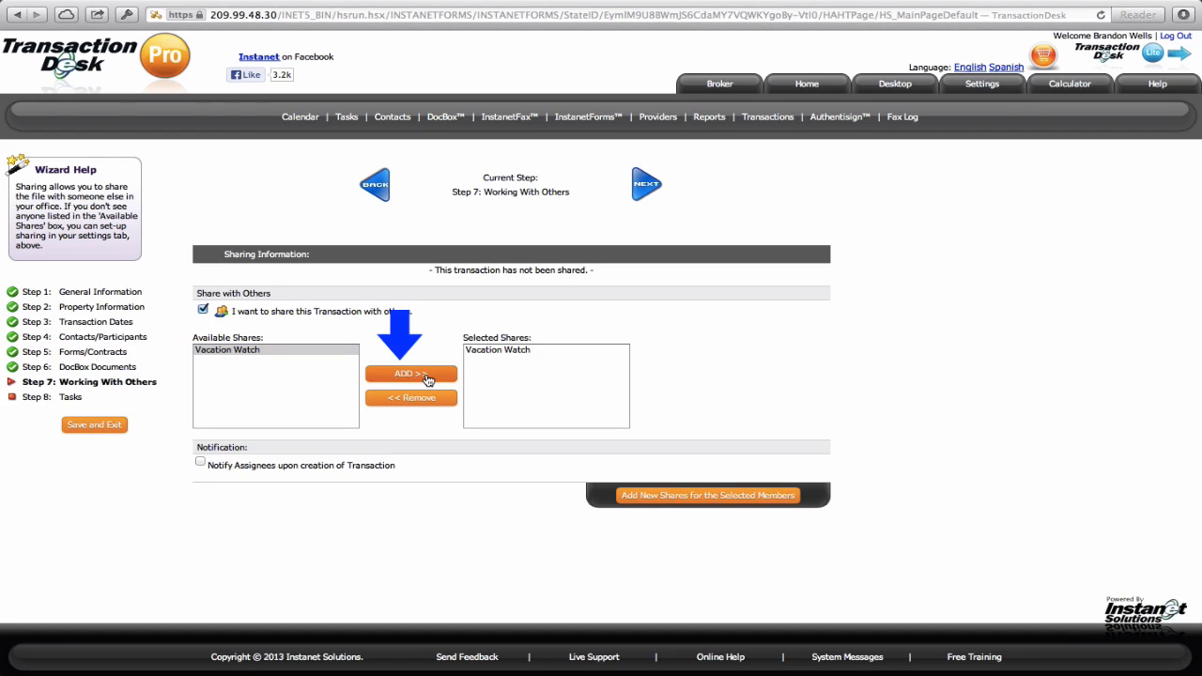
pyautogui.click(200, 463)
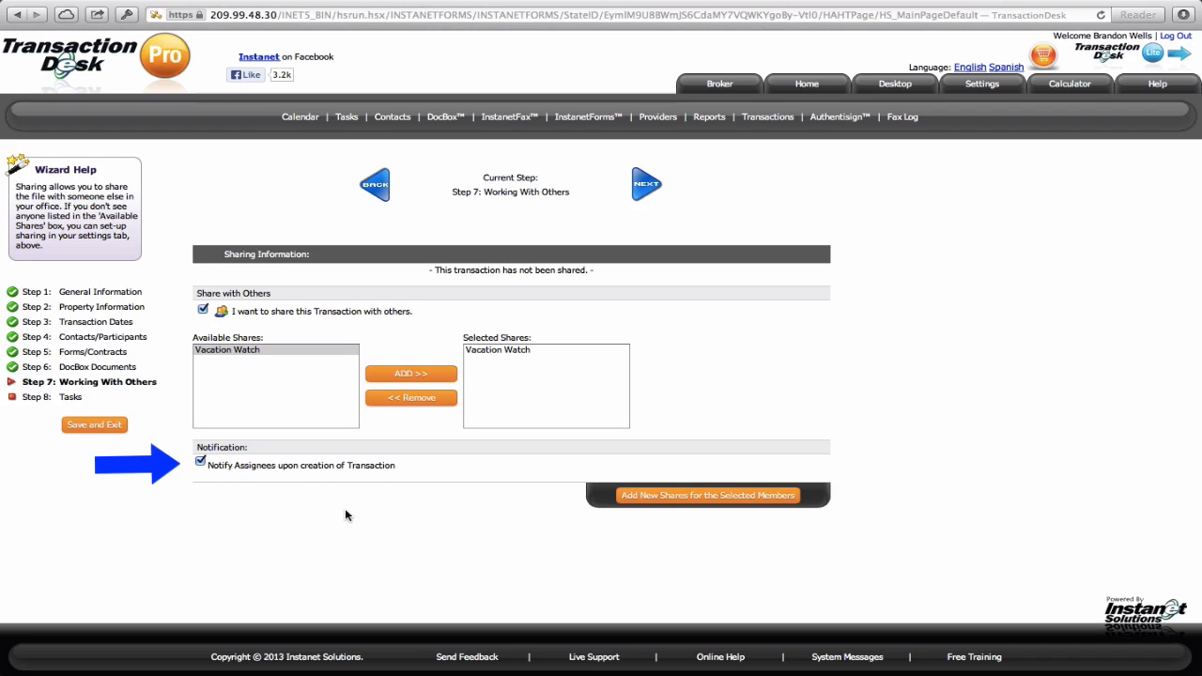
pyautogui.click(726, 496)
pyautogui.click(726, 496)
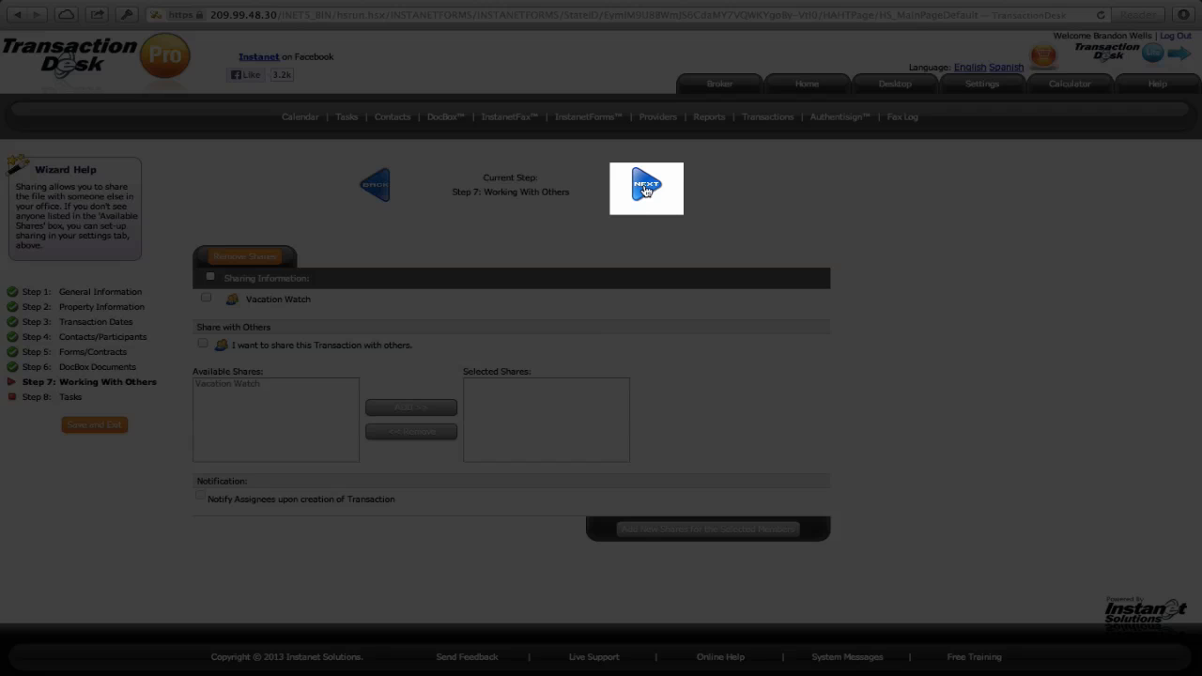
# Continue to the Tasks step and save and exit the wizard without adding any tasks
pyautogui.click(646, 184)
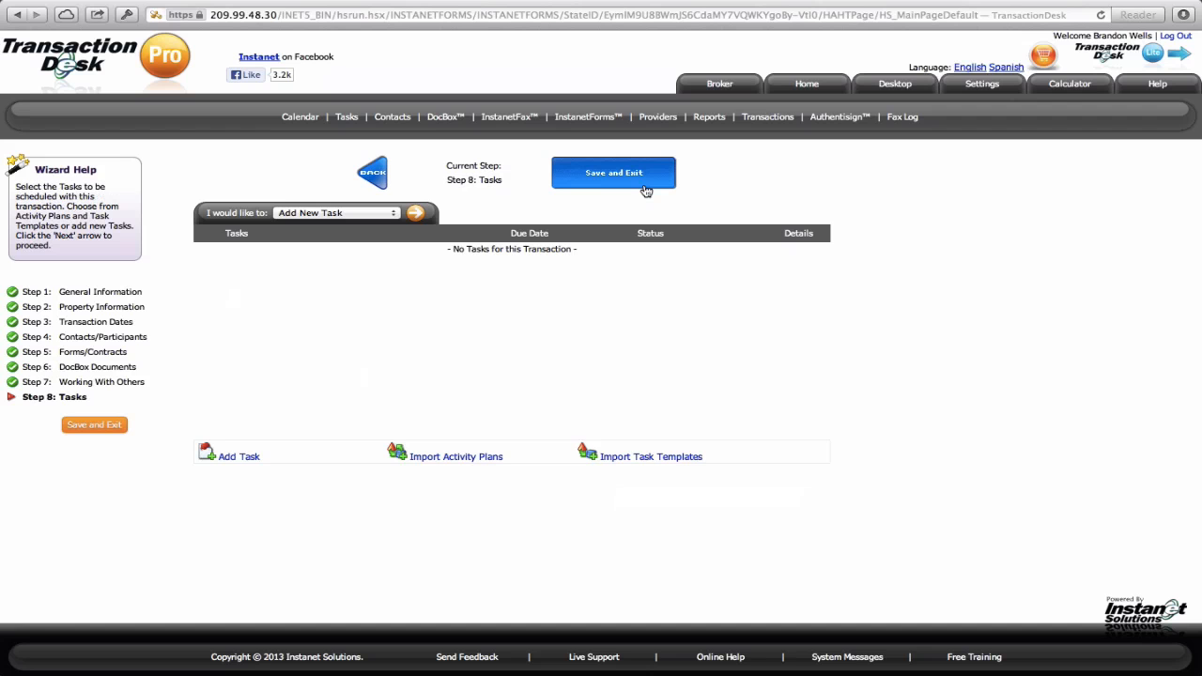
pyautogui.click(390, 212)
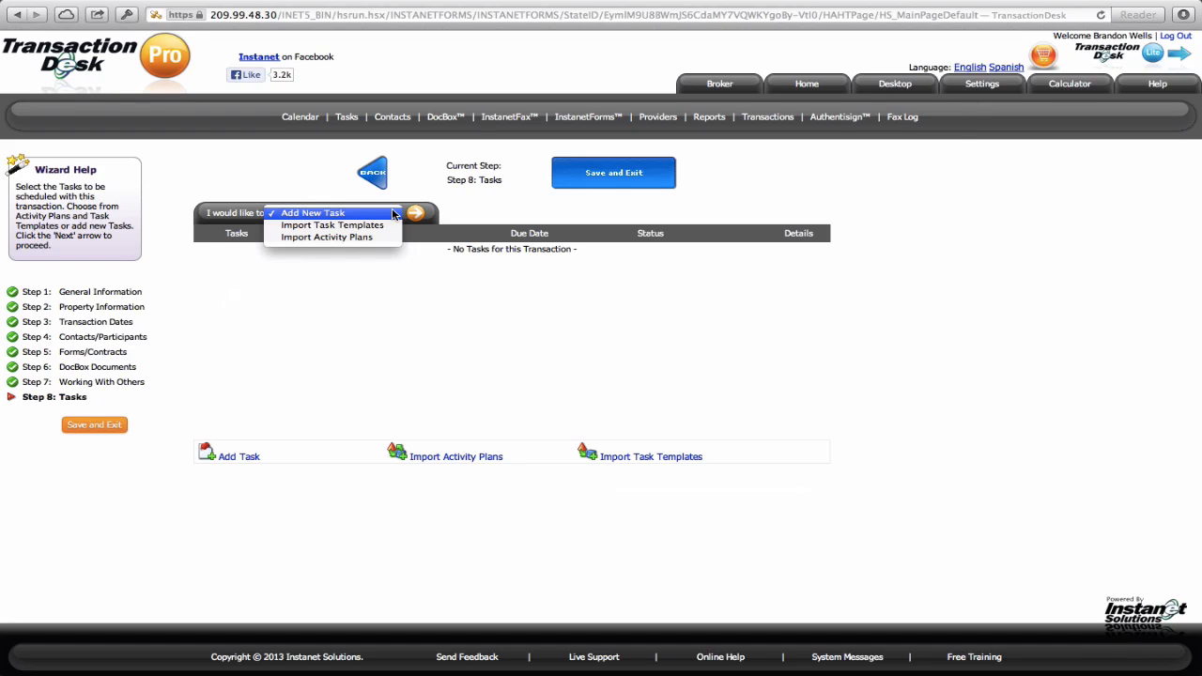
pyautogui.click(394, 214)
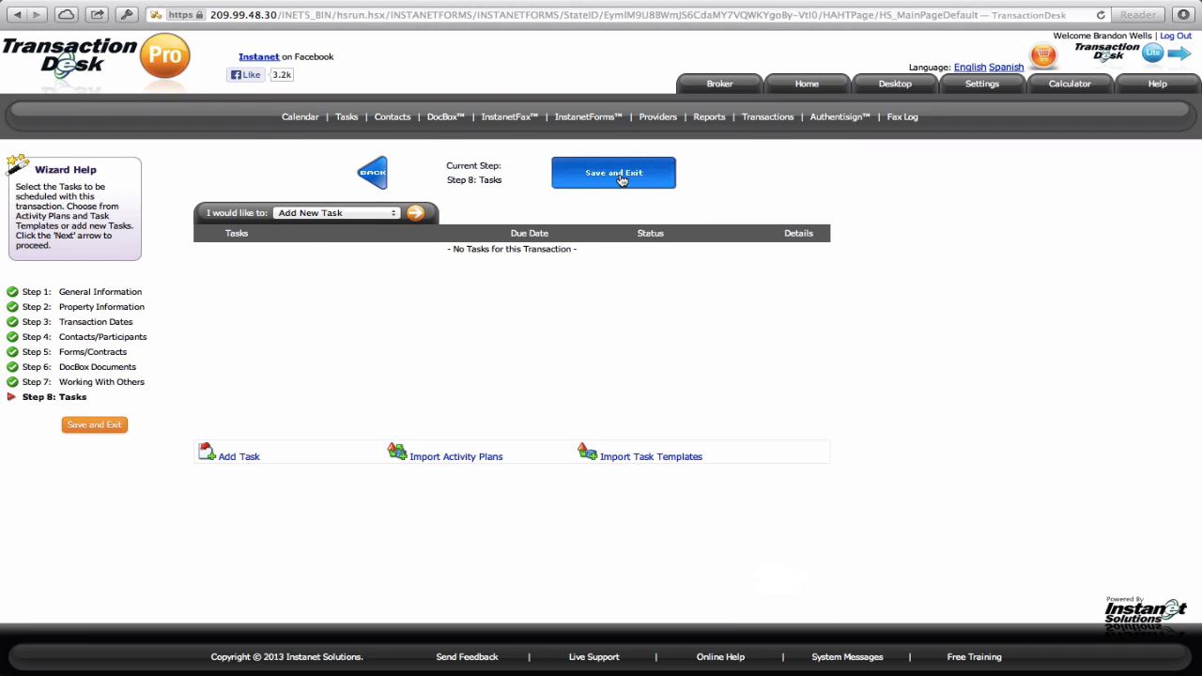
pyautogui.click(620, 179)
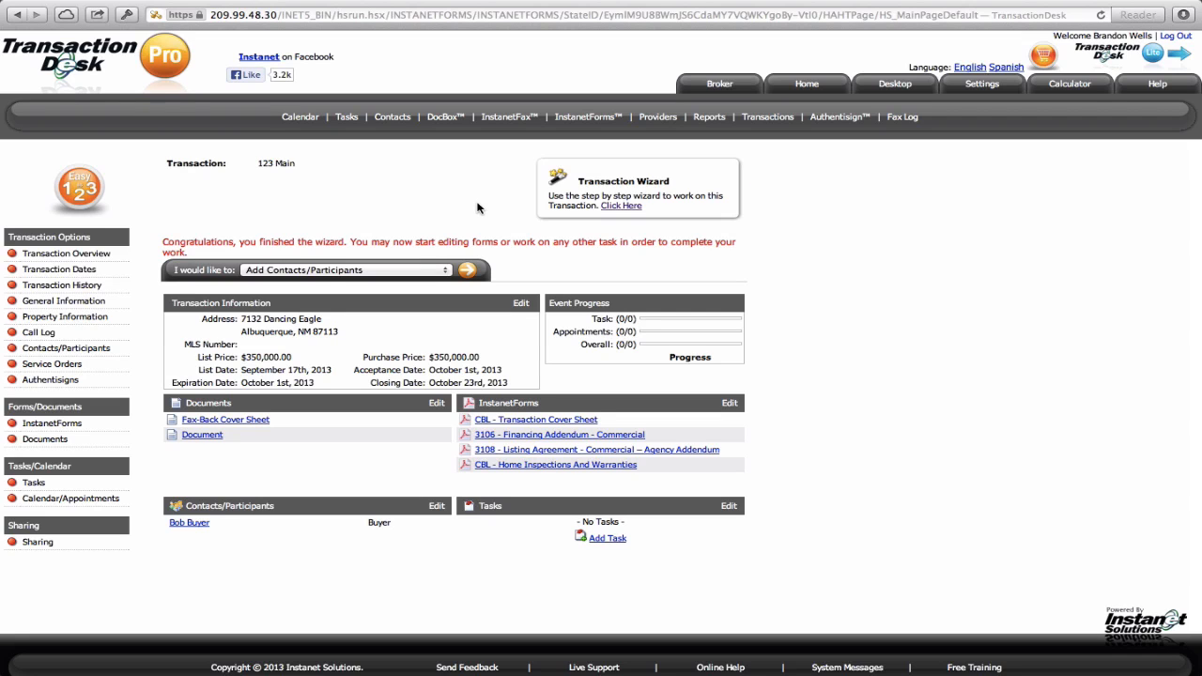
pyautogui.scroll(-1, 1066, 298)
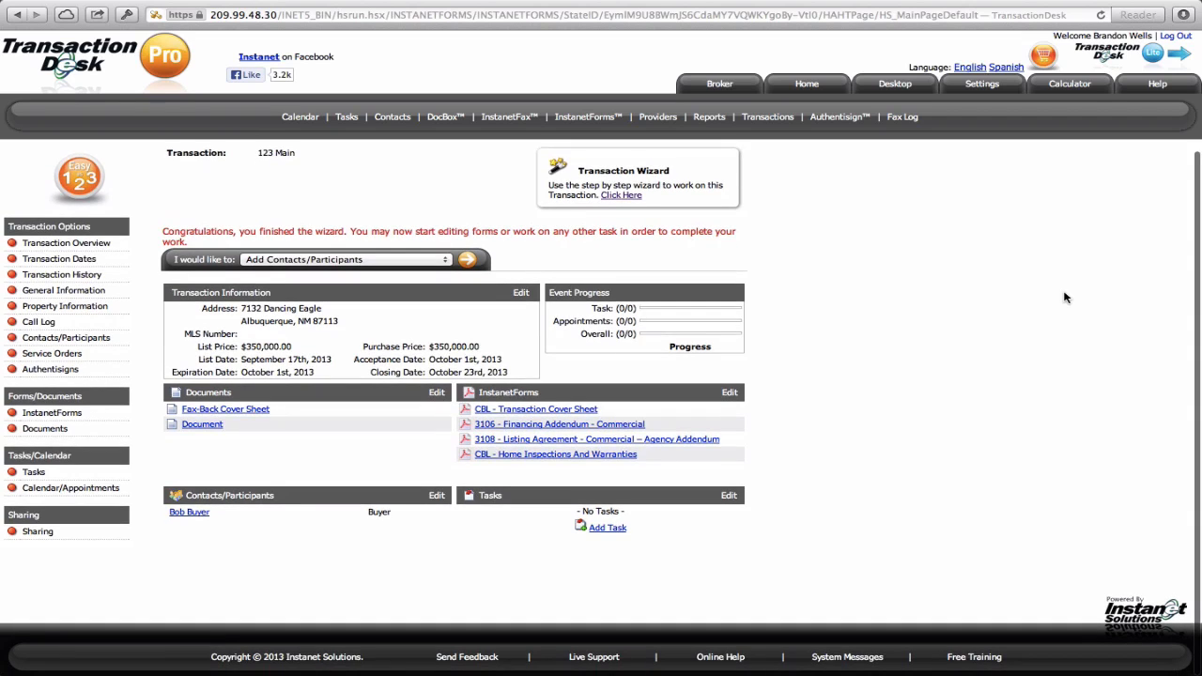
pyautogui.scroll(1, 1065, 298)
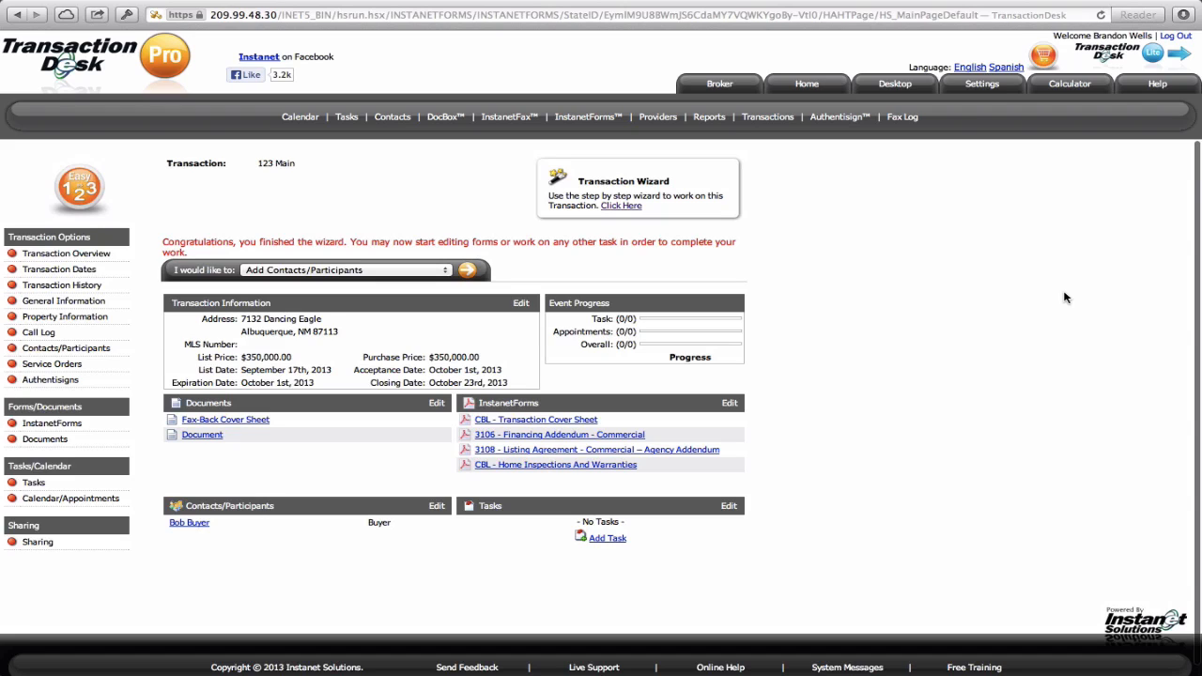